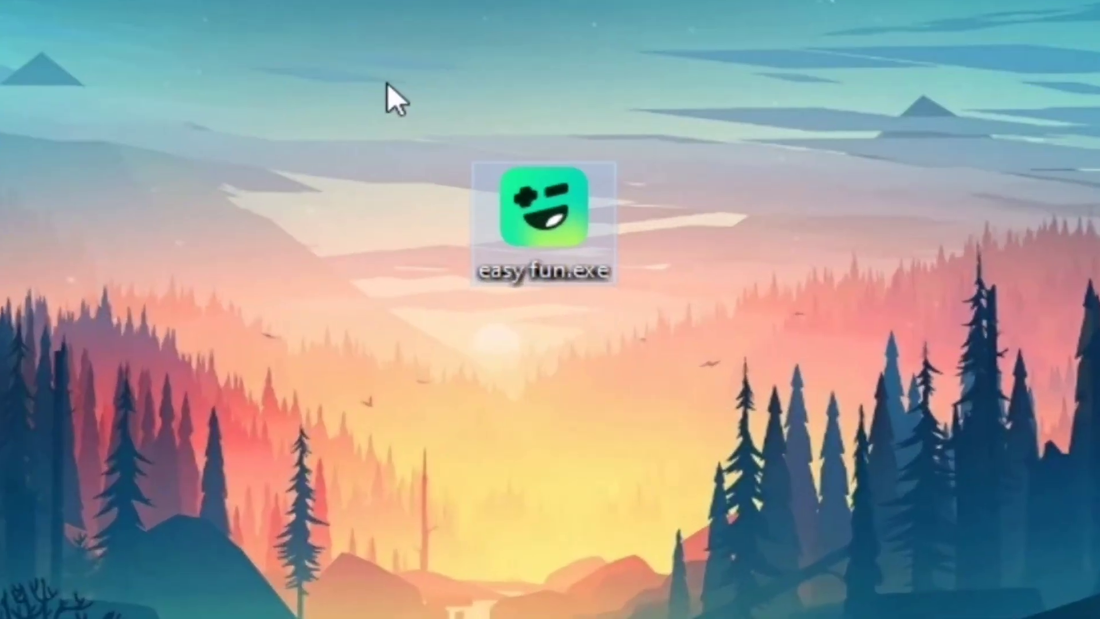
Select the easy fun.exe desktop icon and open its Properties.
drag(469, 197, 646, 335)
drag(750, 372, 758, 368)
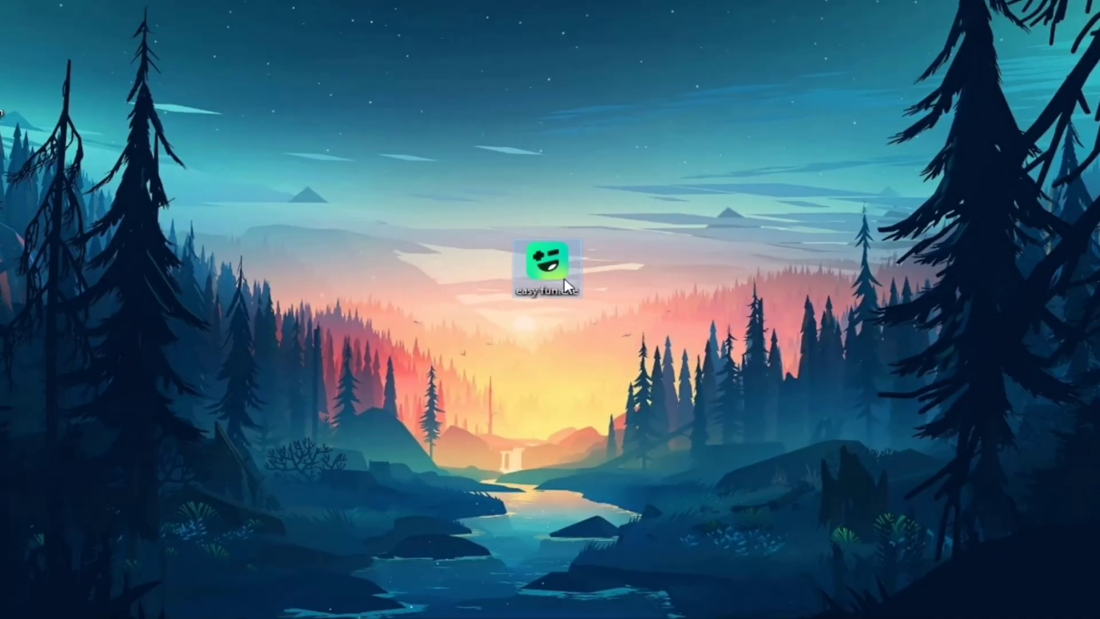
drag(573, 258, 625, 306)
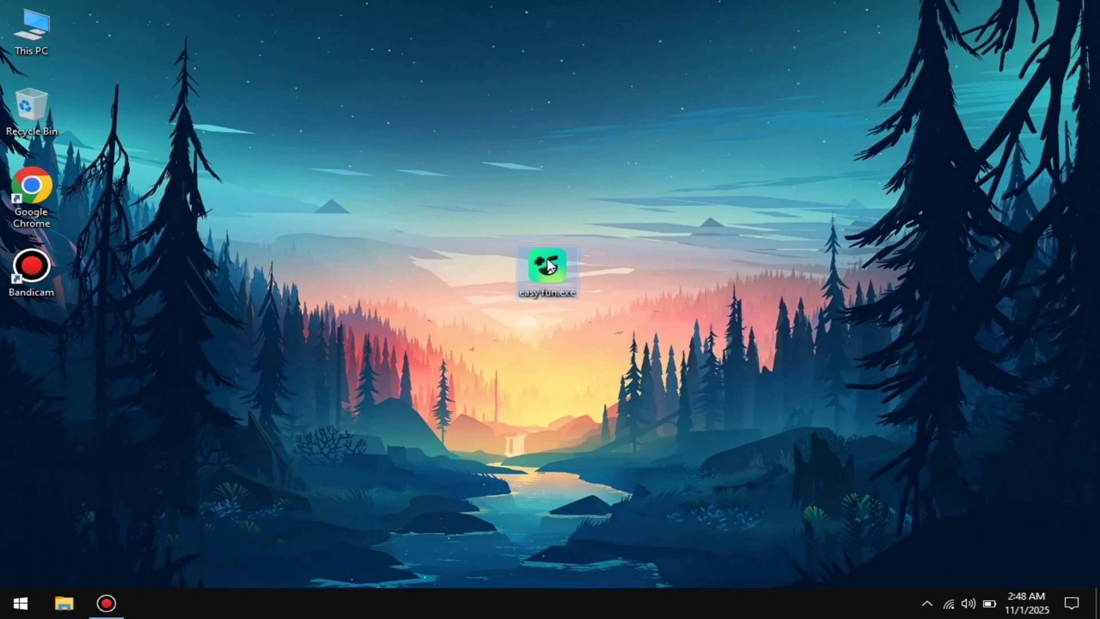
right_click(601, 258)
click(650, 548)
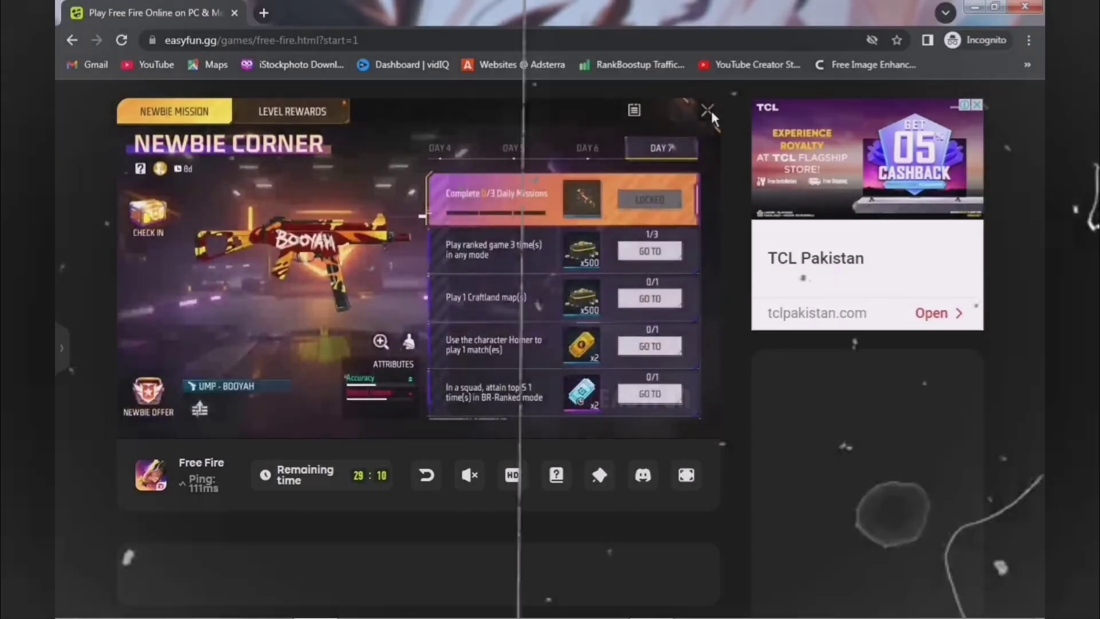
Close the Newbie Corner panel and the Newbie Offer popup in the browser Free Fire game.
click(711, 111)
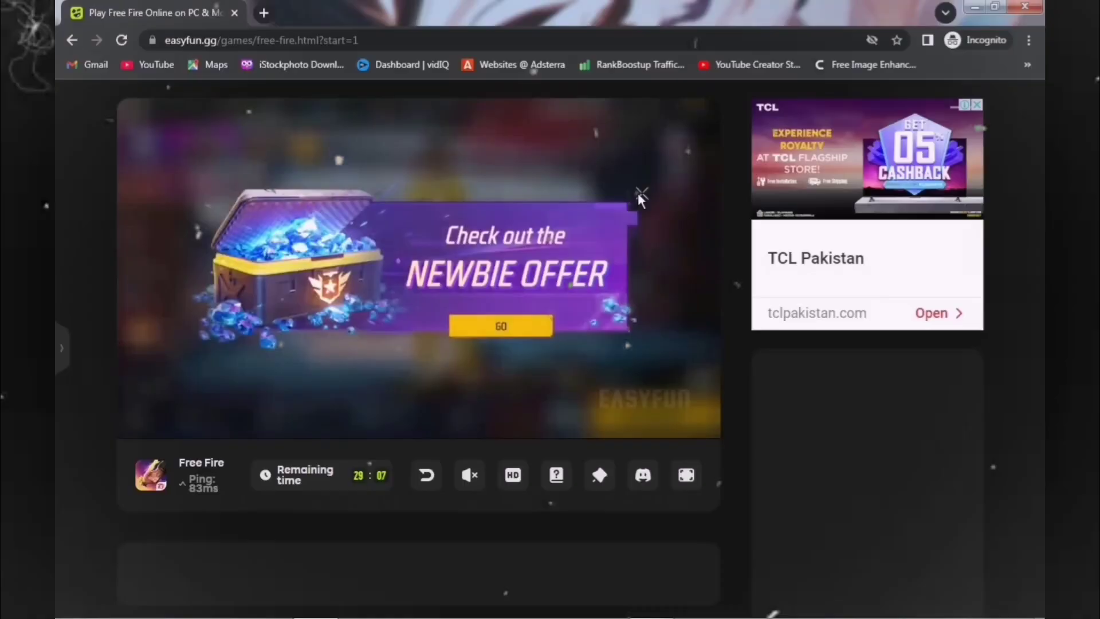
click(639, 193)
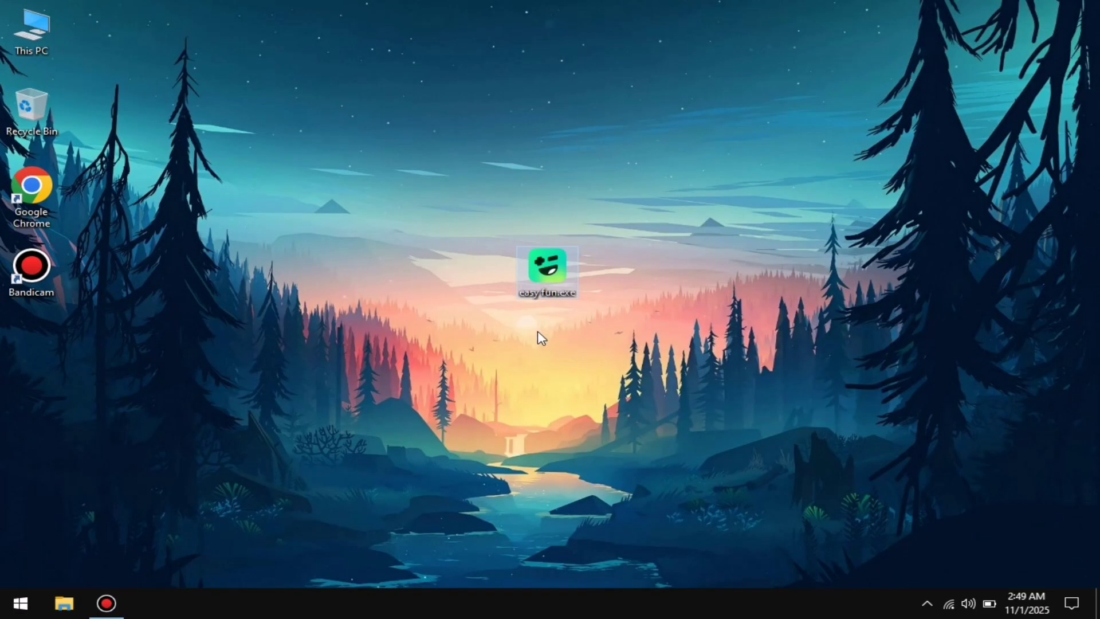
Run easy fun.exe to install EasyFun, then close the leftover window and relaunch EasyFun.
double_click(543, 271)
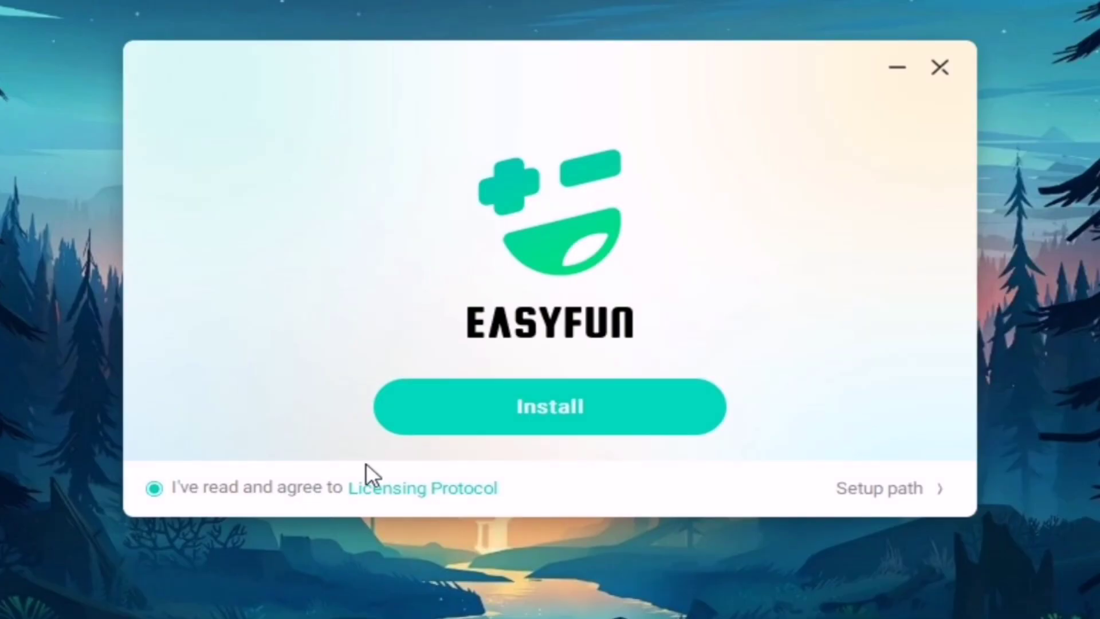
click(552, 405)
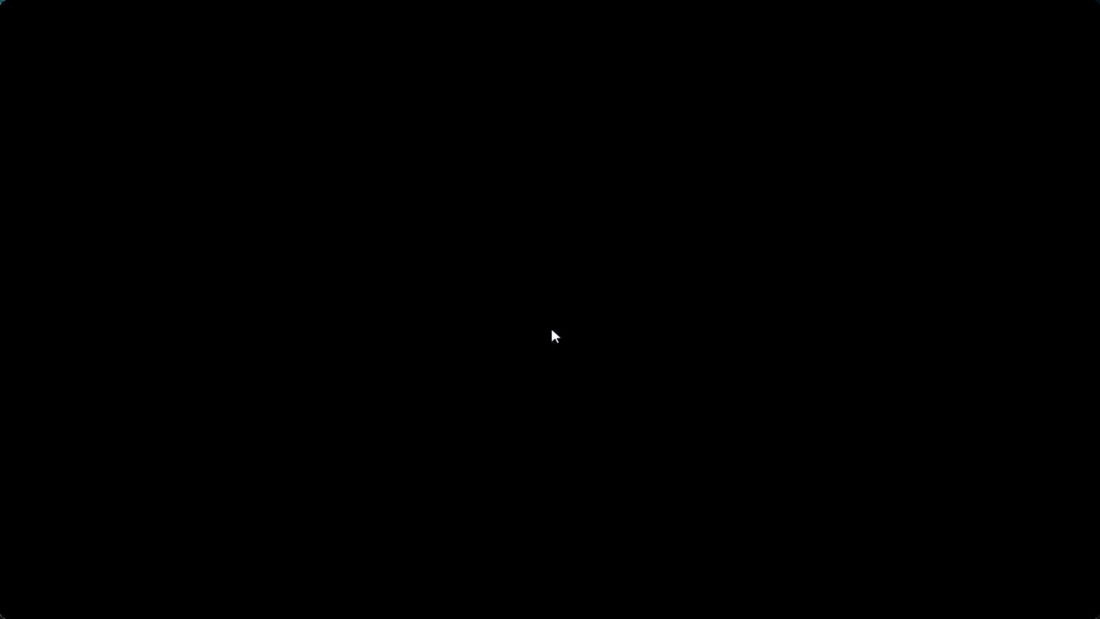
key(super)
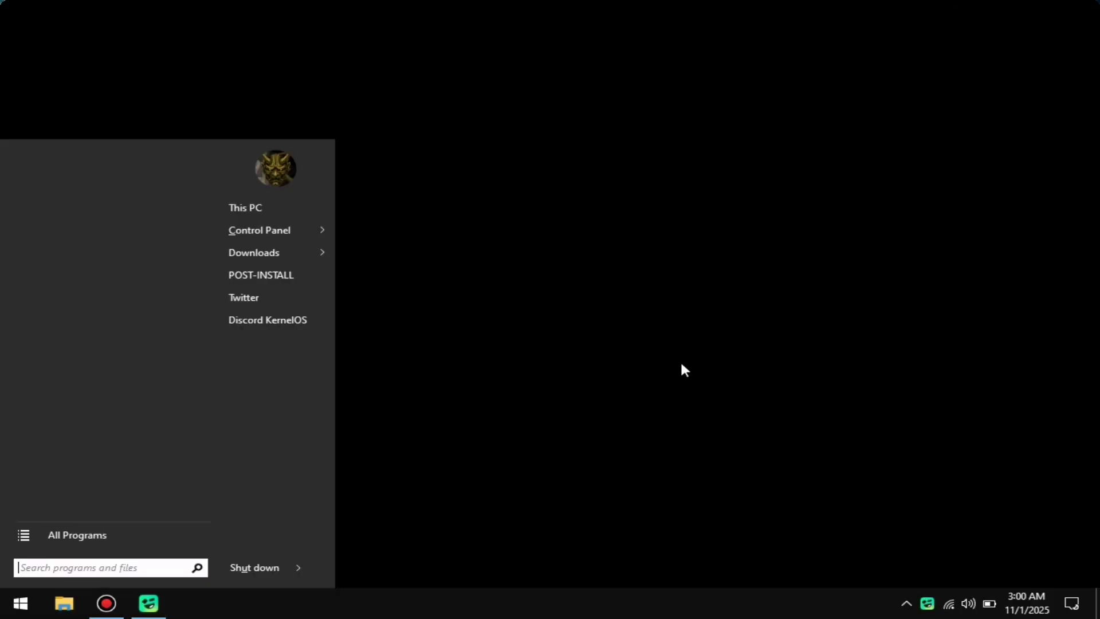
right_click(147, 601)
click(154, 569)
double_click(32, 349)
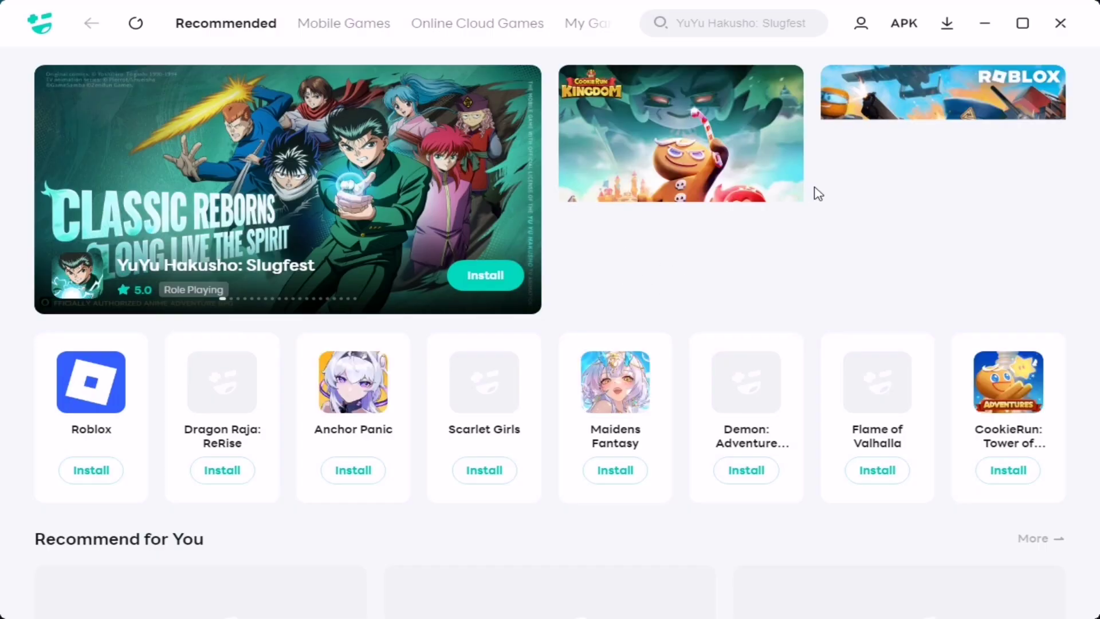
Switch to Online Cloud Games and open the EasyFun login dialog.
click(500, 28)
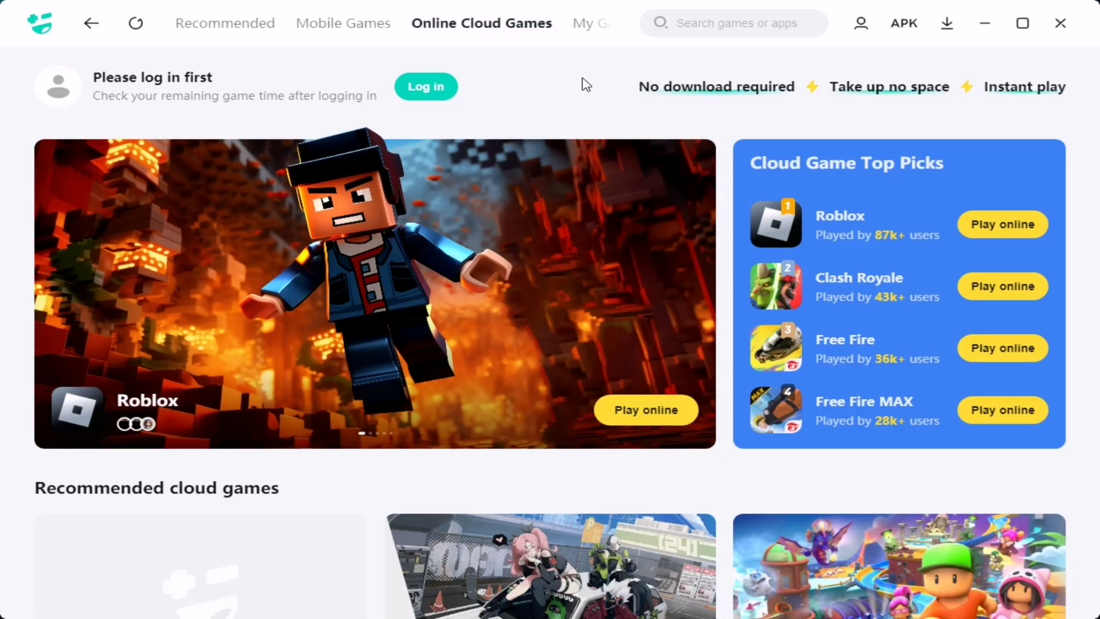
click(862, 32)
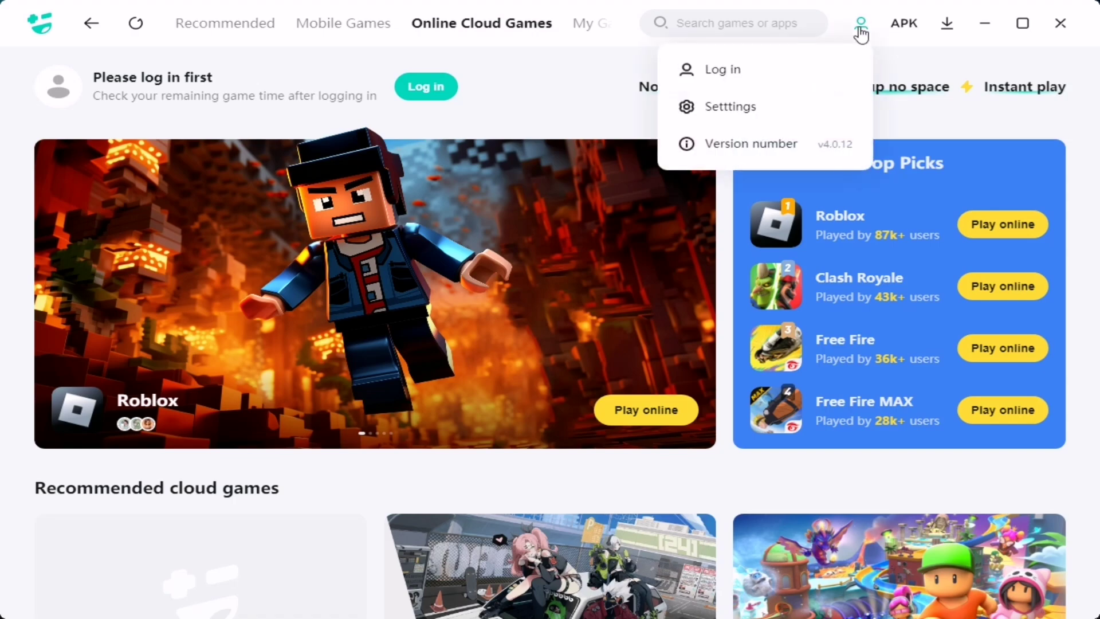
click(728, 74)
click(575, 375)
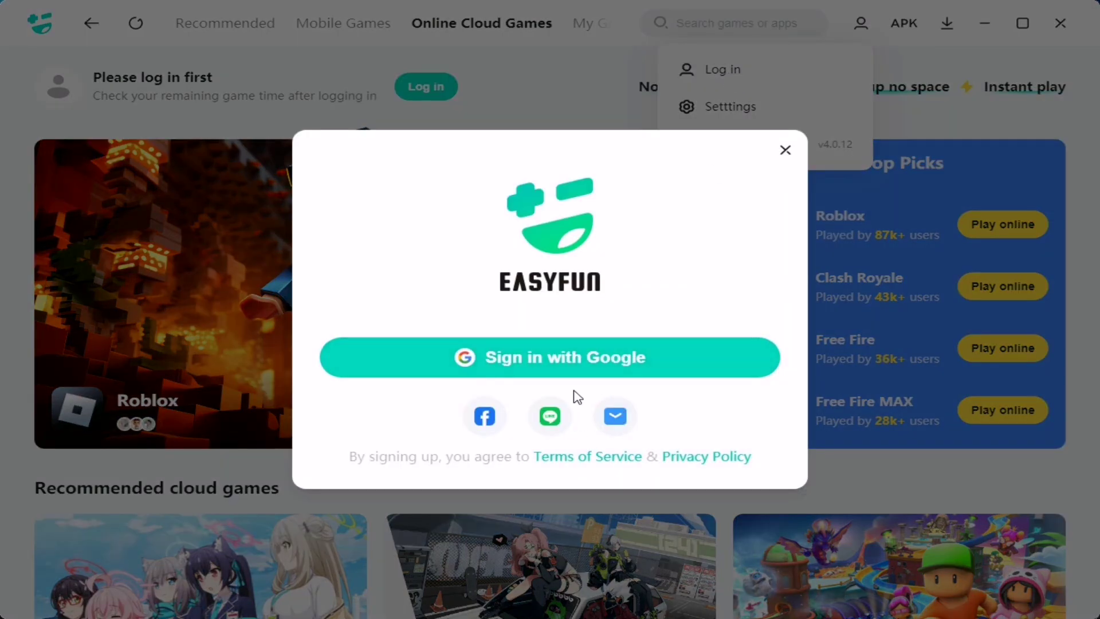
Copy the temporary email address and choose email registration in EasyFun.
key(super)
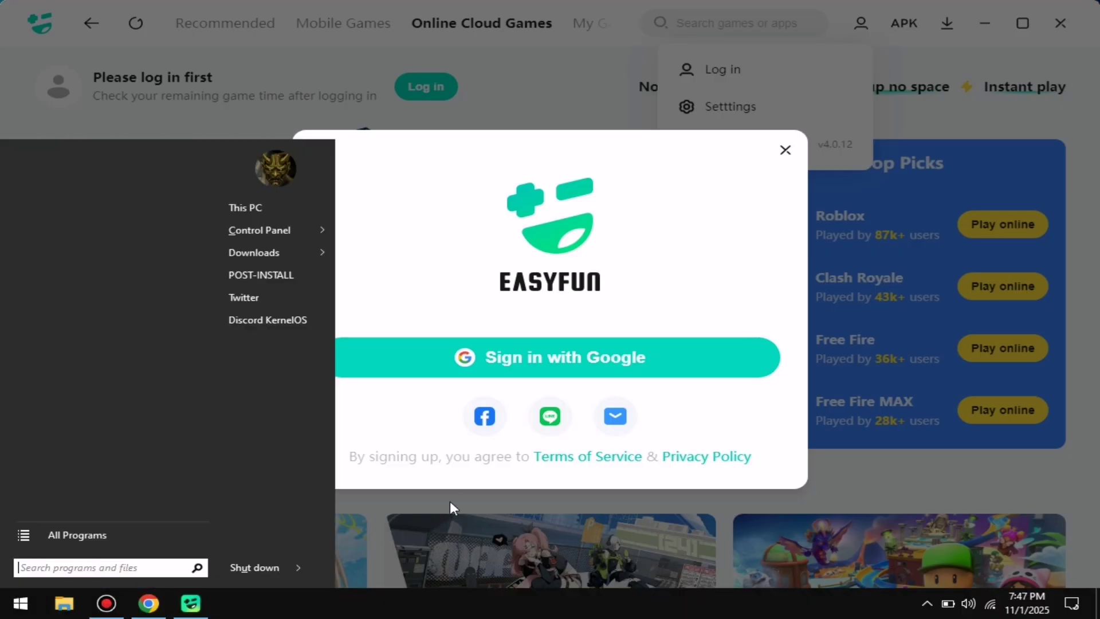
click(149, 603)
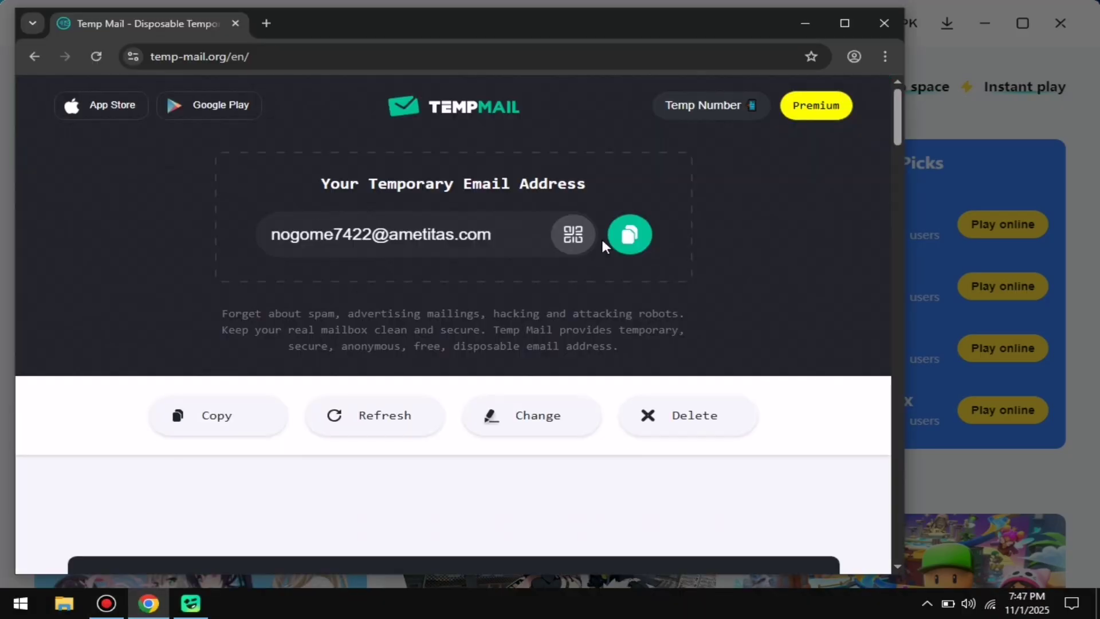
click(630, 234)
click(804, 22)
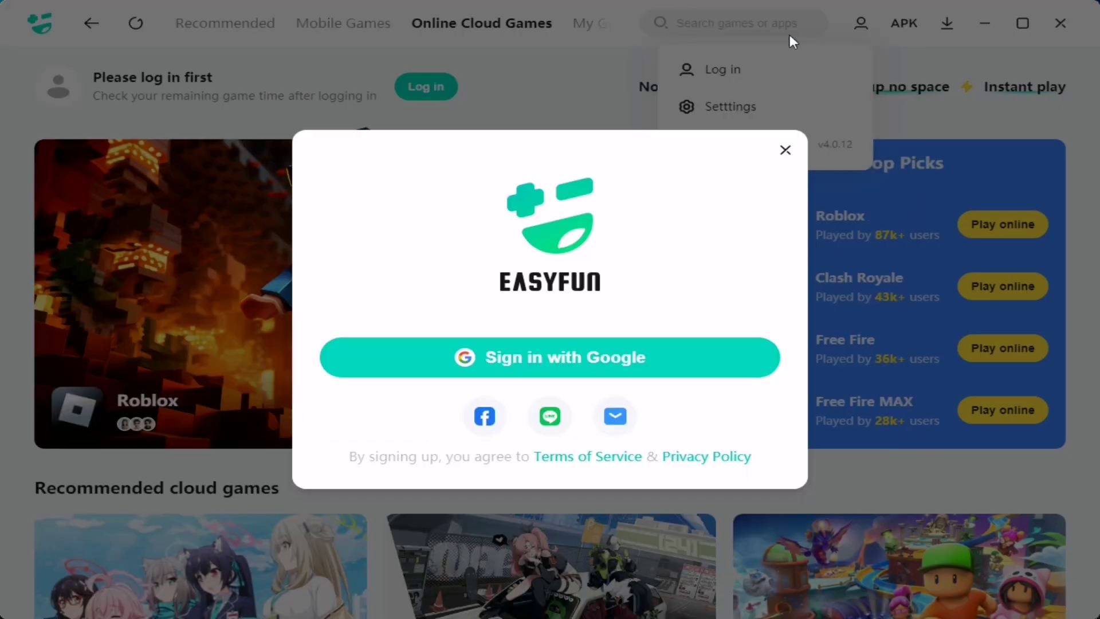
click(611, 414)
click(375, 427)
Paste the temporary email, request a verification code, and copy the code from the email.
click(393, 250)
key(ctrl+v)
click(729, 309)
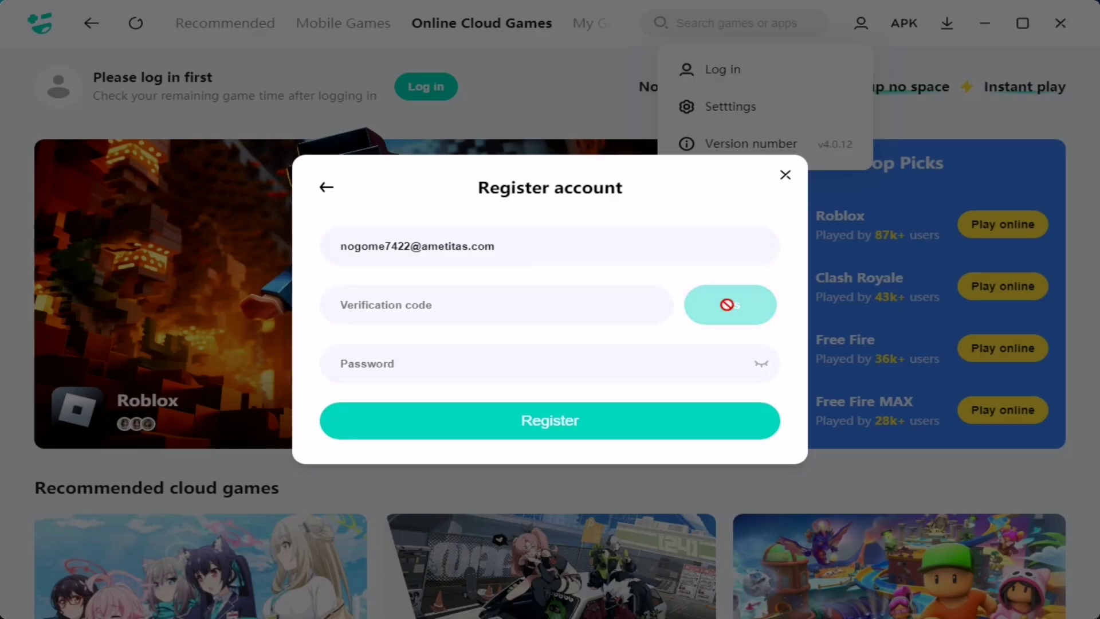
key(alt+Tab)
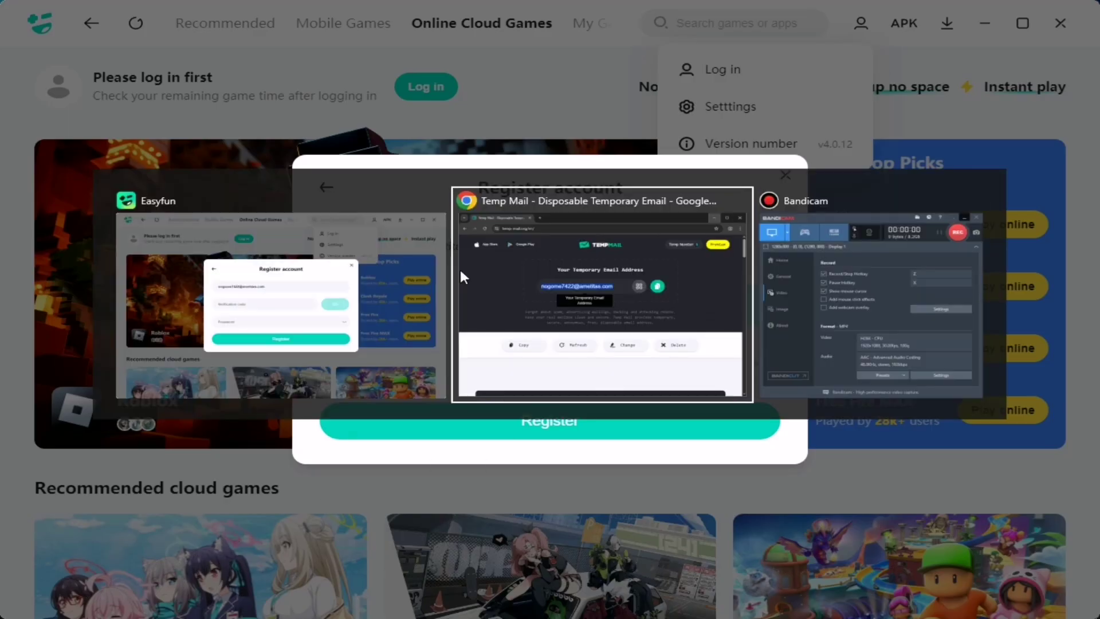
click(493, 416)
double_click(100, 358)
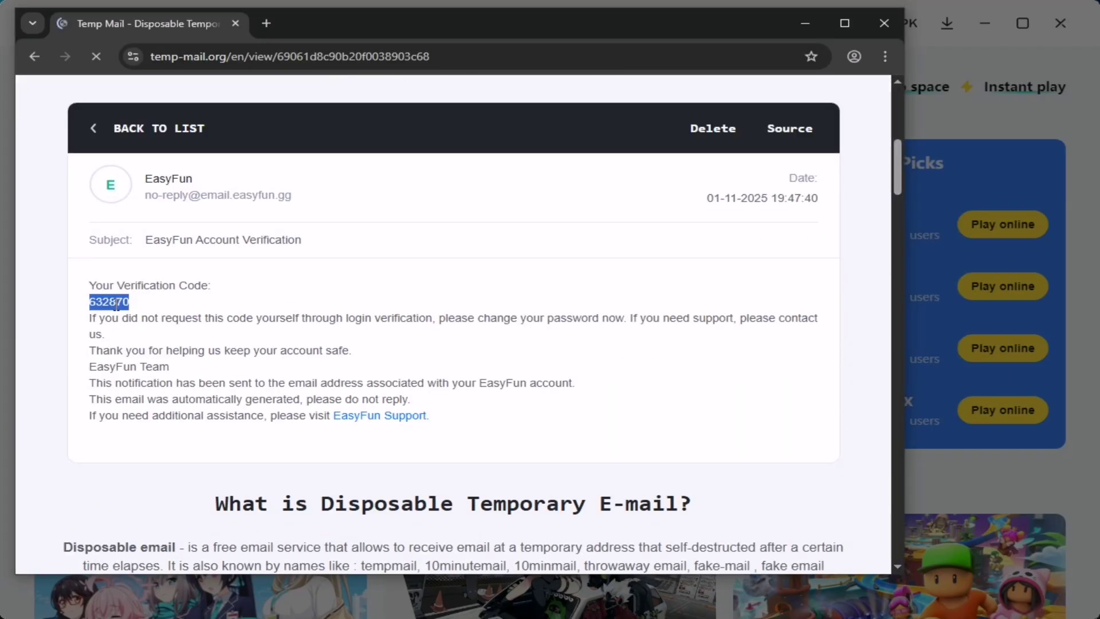
key(ctrl+c)
key(alt+Tab)
Paste the verification code, enter a password, and submit the registration.
click(446, 312)
key(ctrl+v)
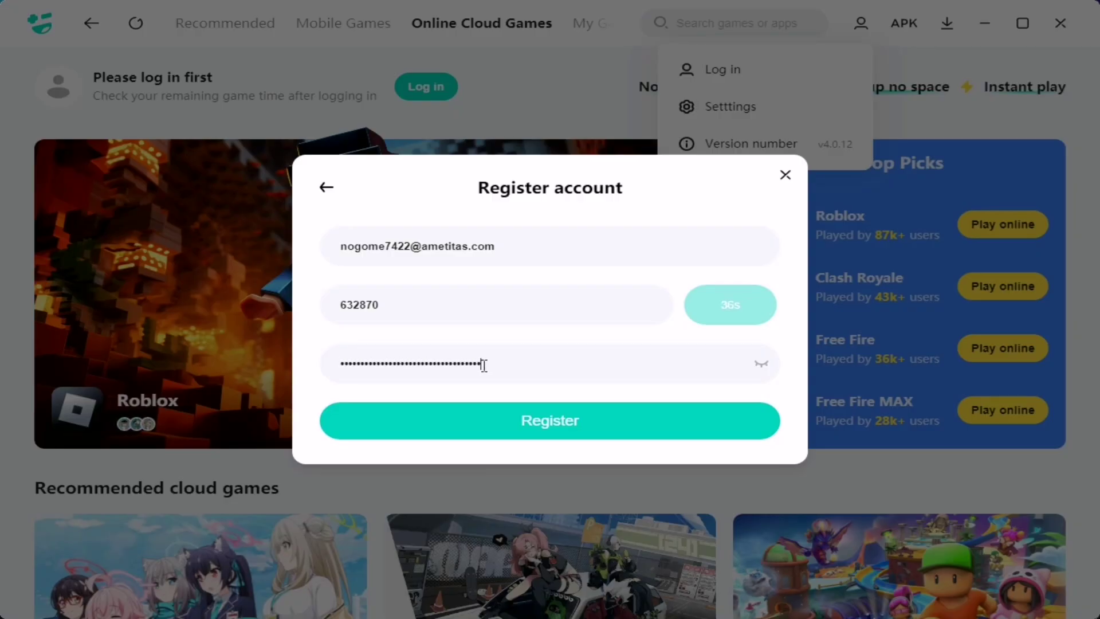
text(..)
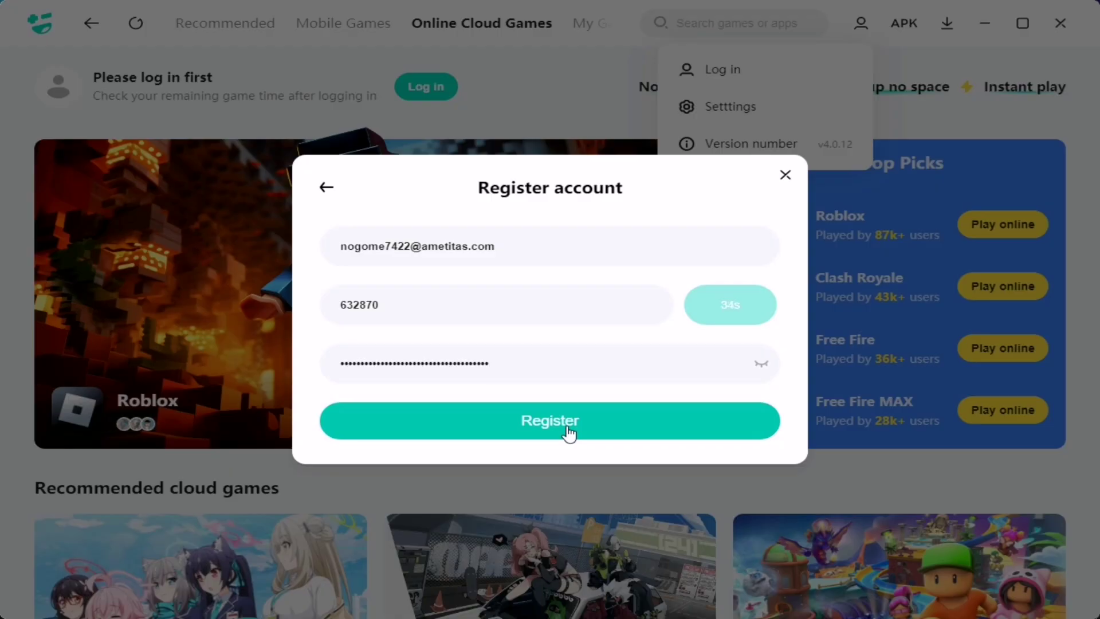
click(567, 427)
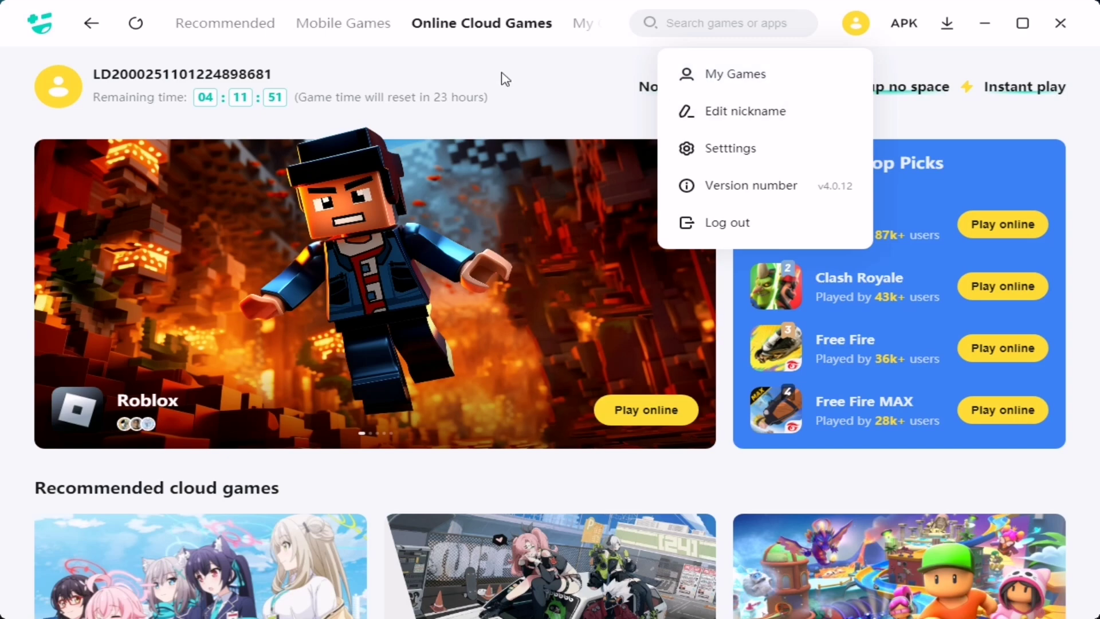
click(504, 78)
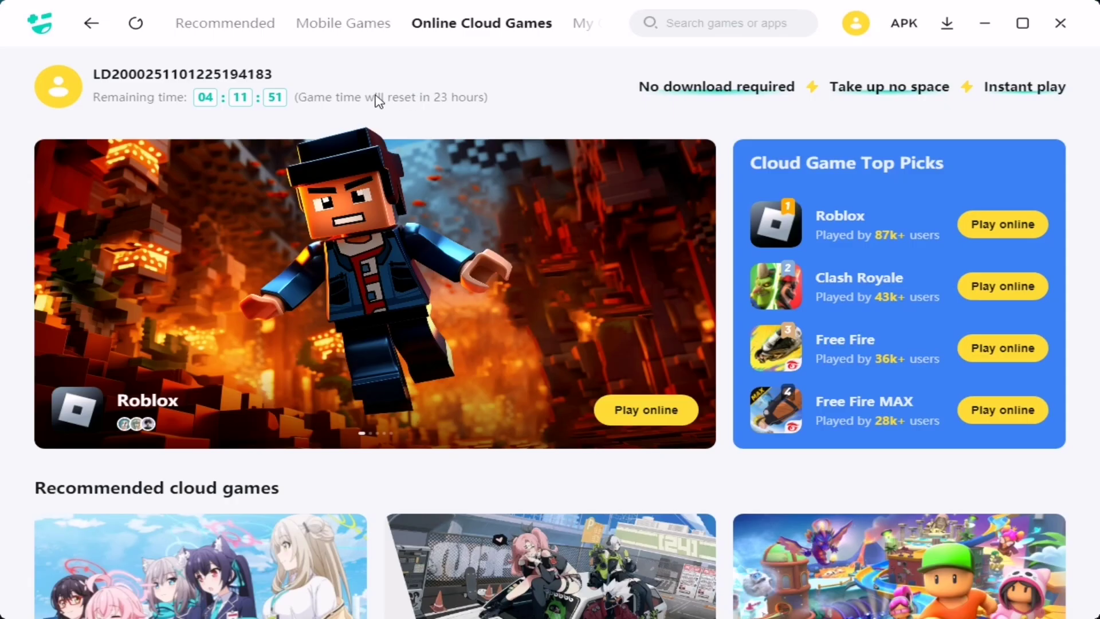
click(362, 26)
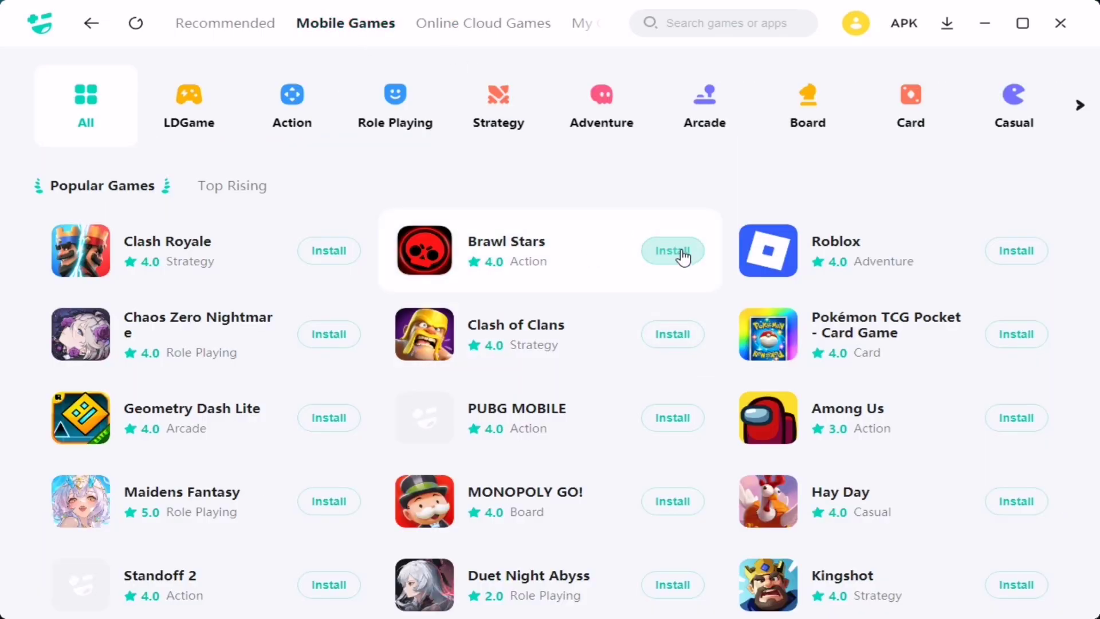
click(311, 261)
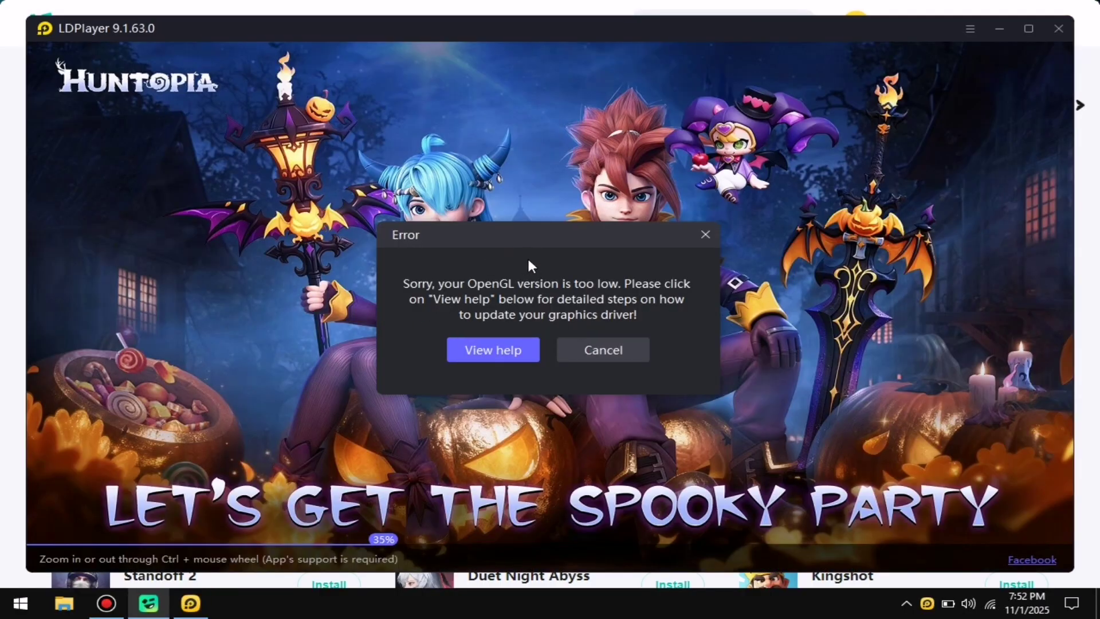
click(705, 235)
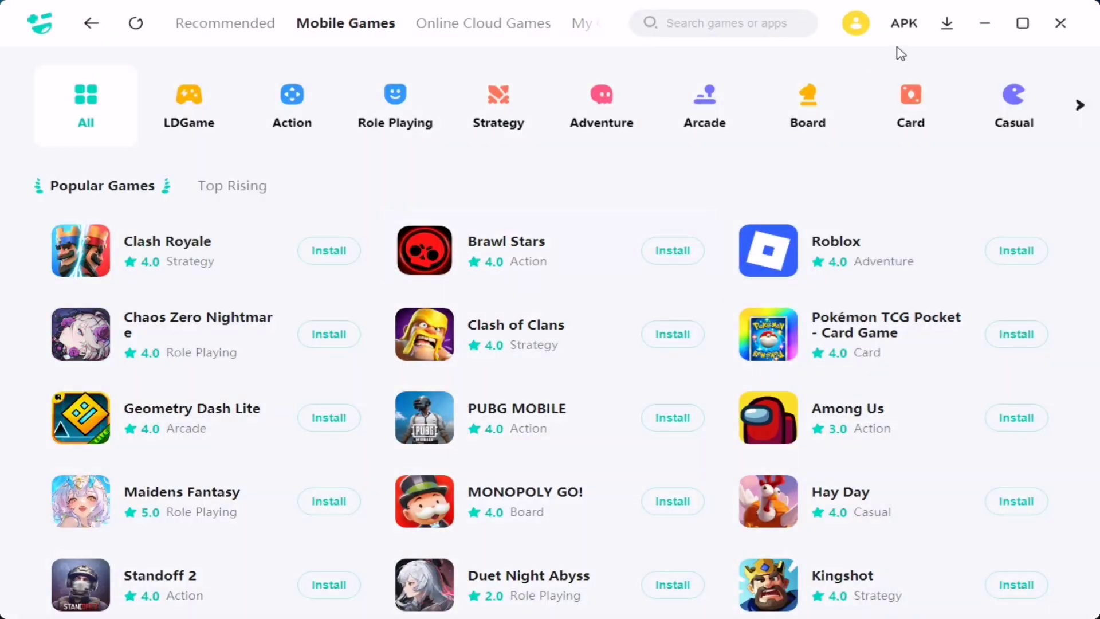
click(908, 23)
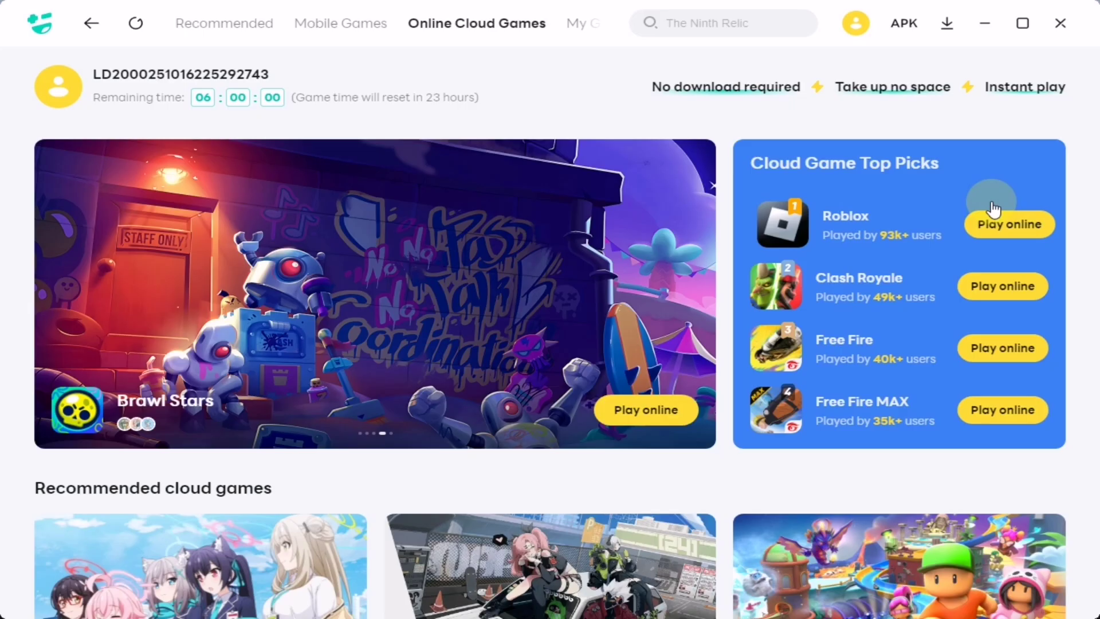
scroll(996, 227, down, 3)
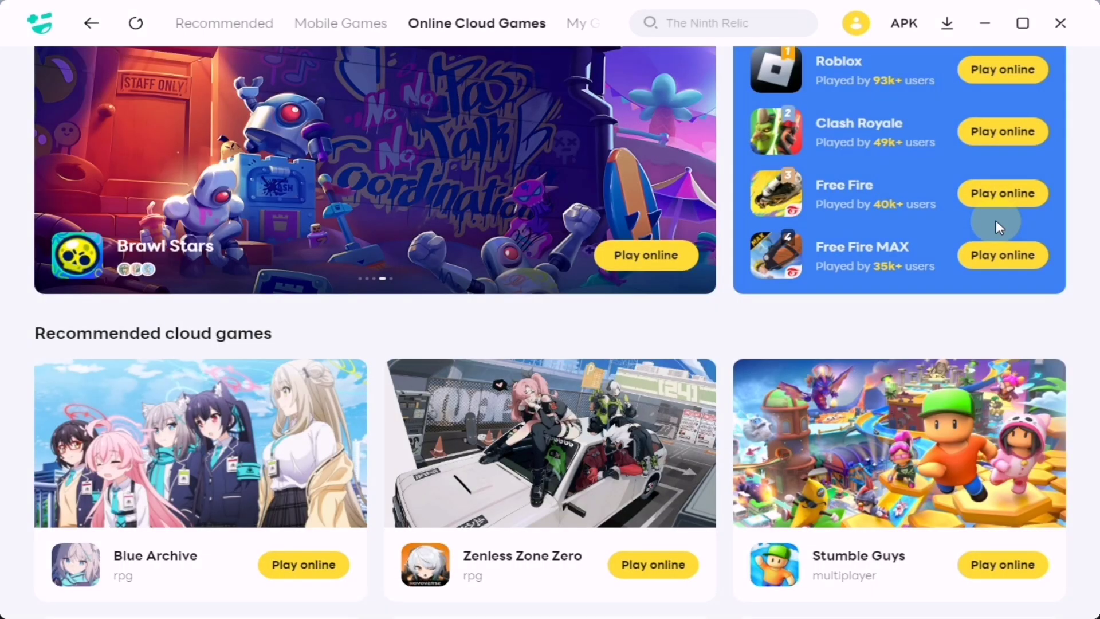
Choose Play online for Free Fire under Cloud Game Top Picks.
scroll(995, 220, up, 3)
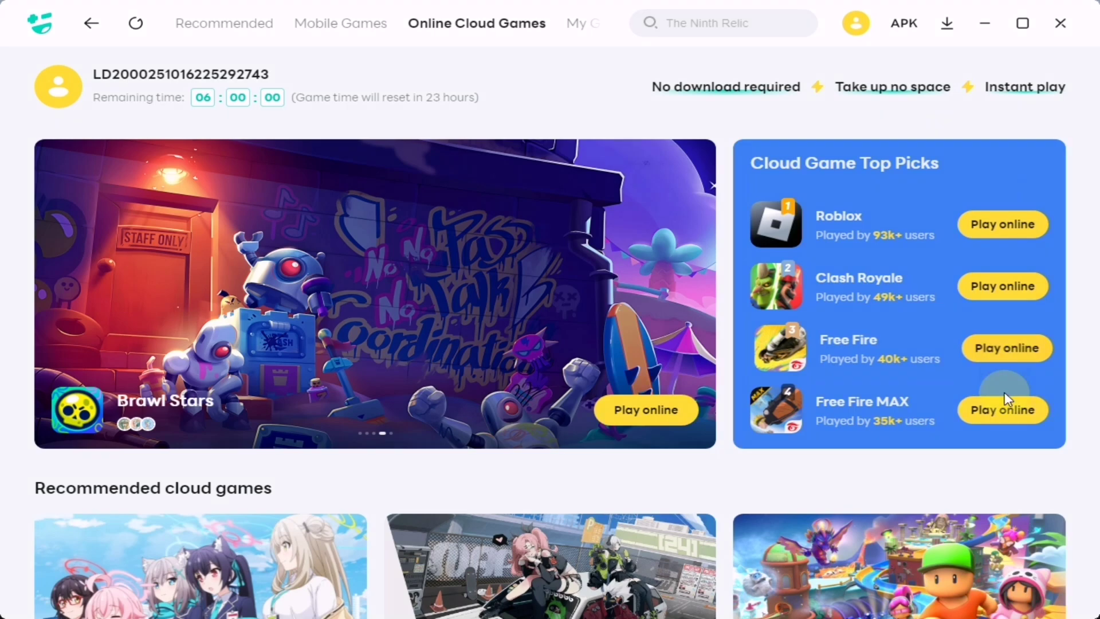
click(1011, 349)
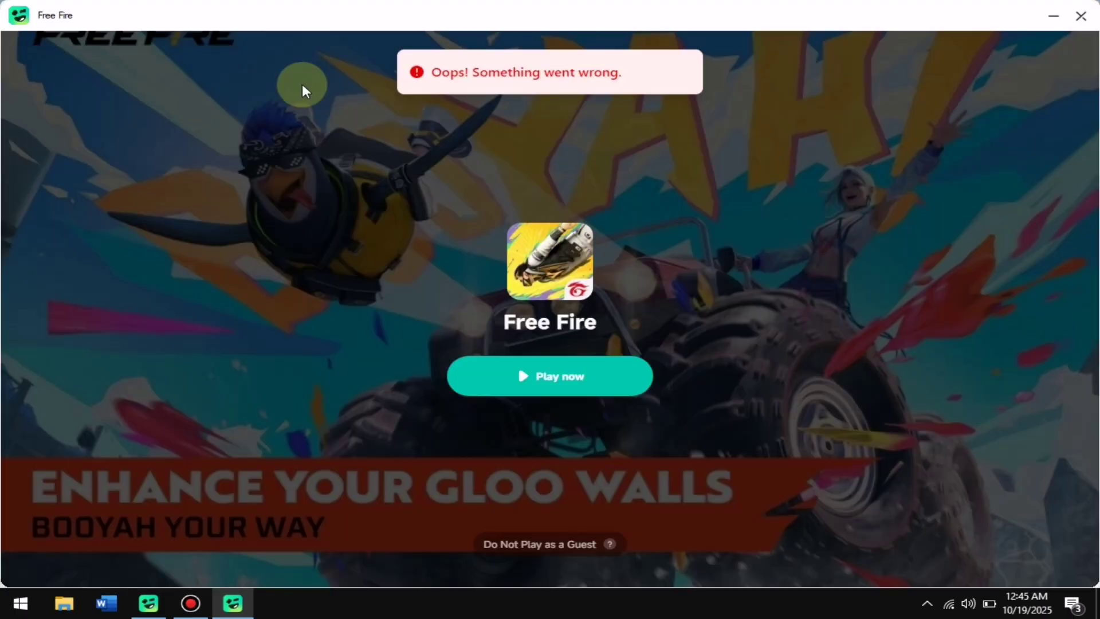
Start Free Fire with Play now and move the character left in the match.
click(511, 373)
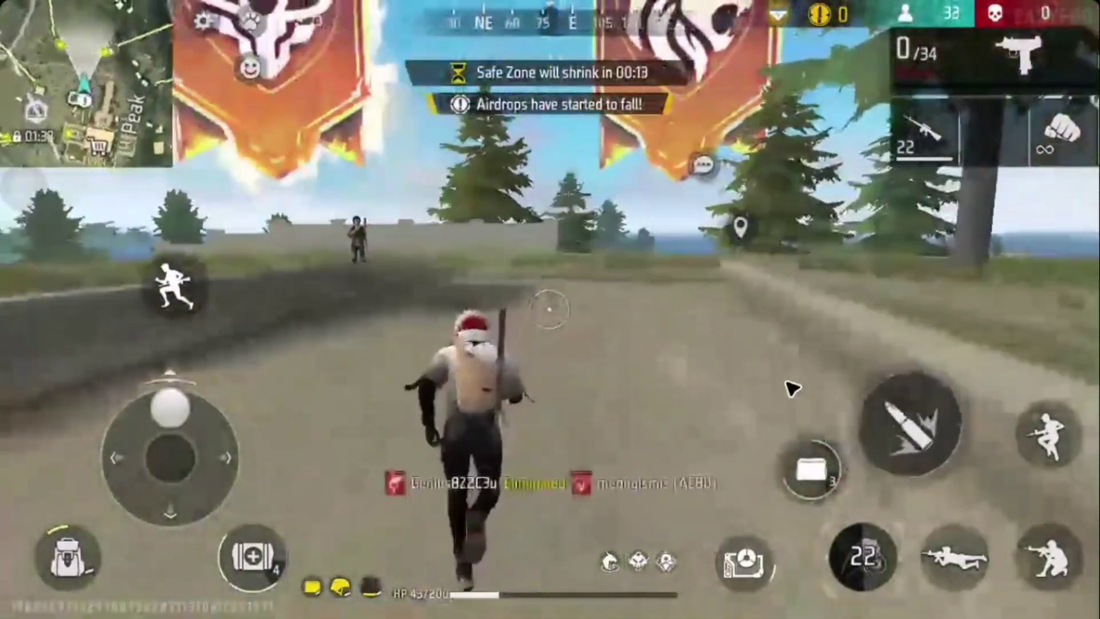
key(a)
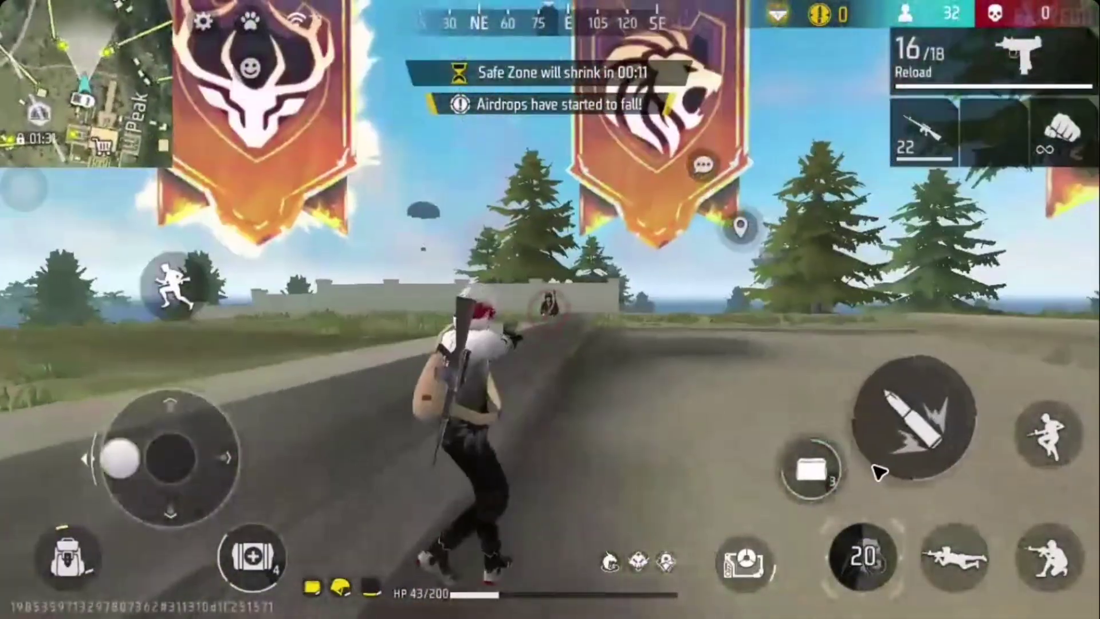